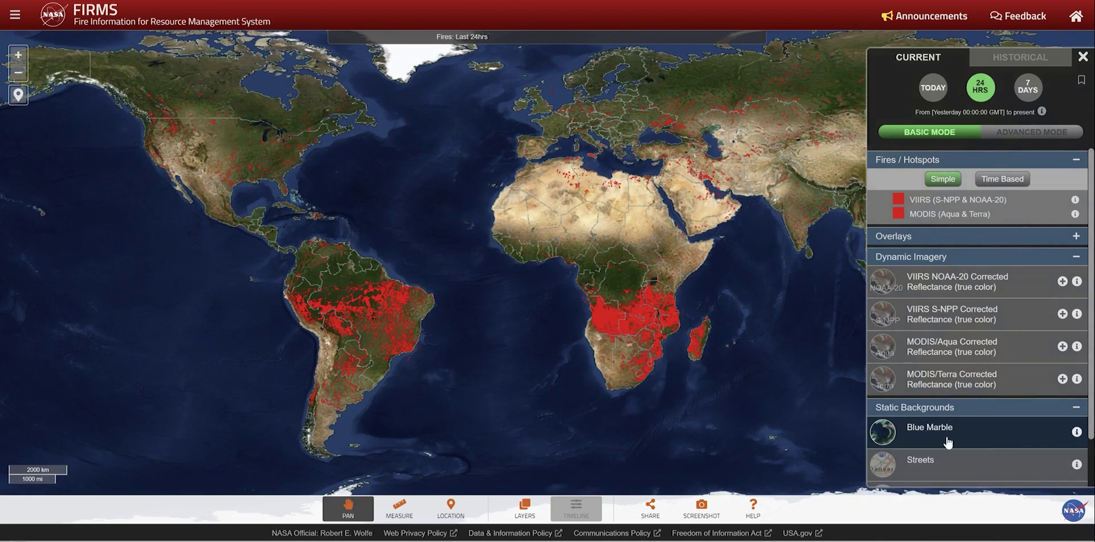
- Switch the FIRMS base map to Streets and bring up the Location Tool
scroll(963, 445, down, 2)
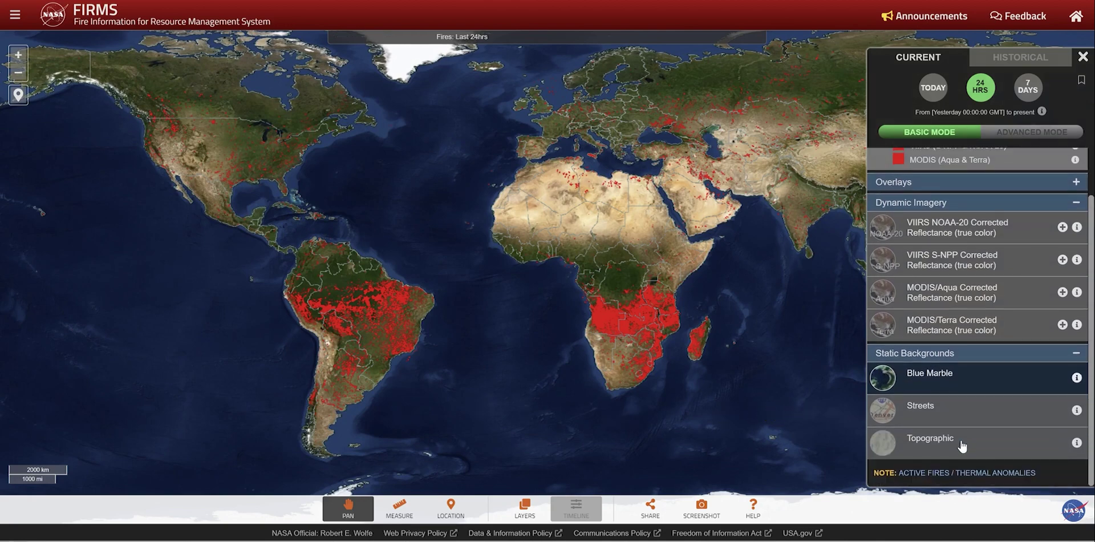
click(934, 416)
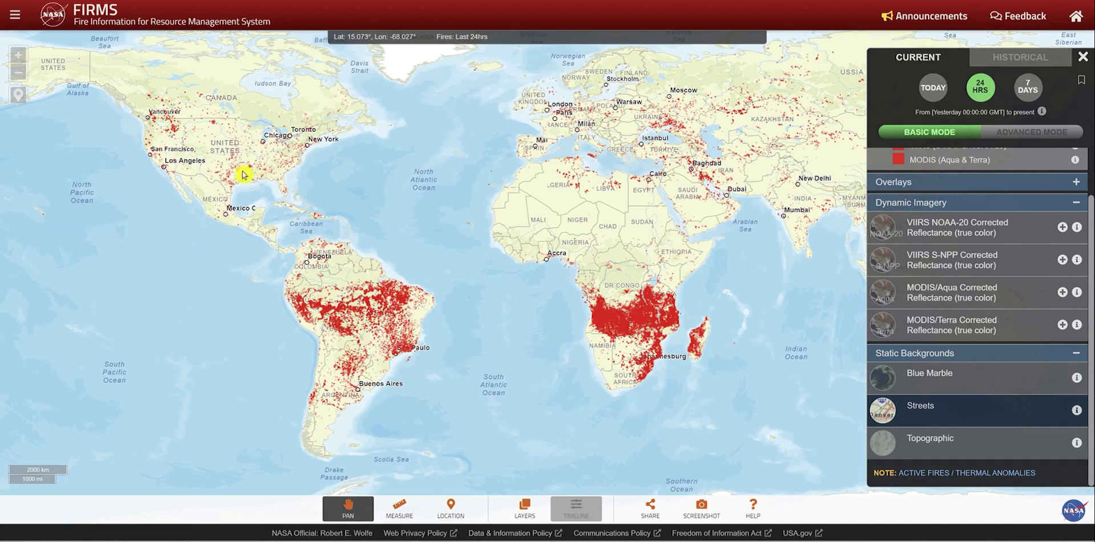
click(18, 94)
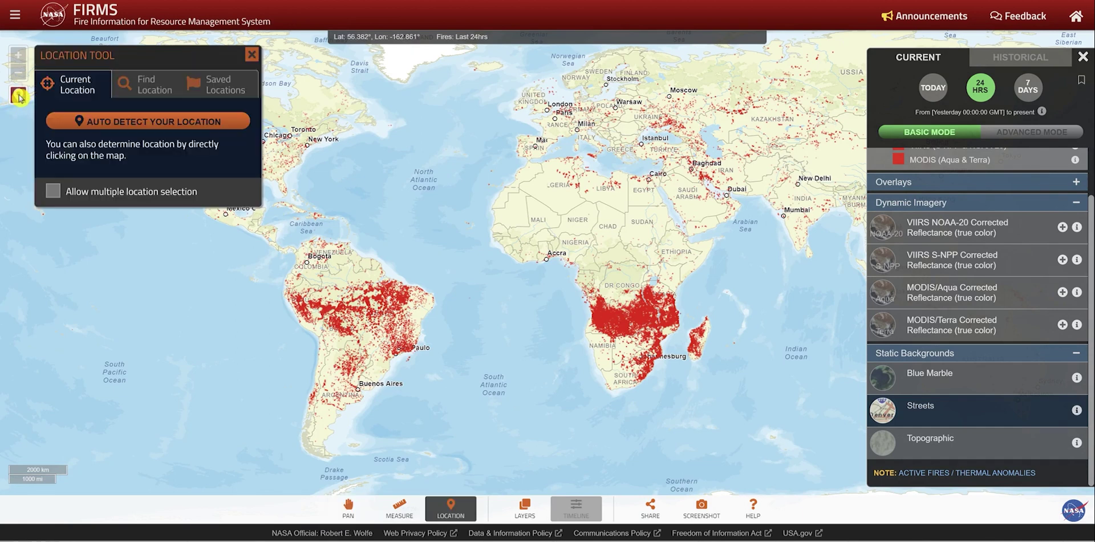
- Find coordinates 48.00,37.81 to centre the map on Donetsk, then dismiss the popup
click(143, 92)
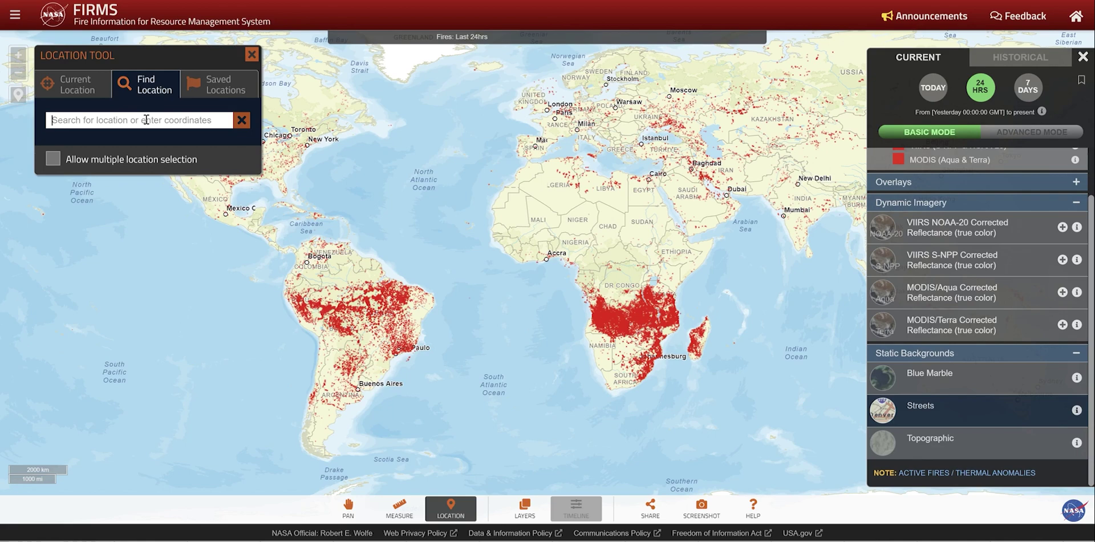
text(48.)
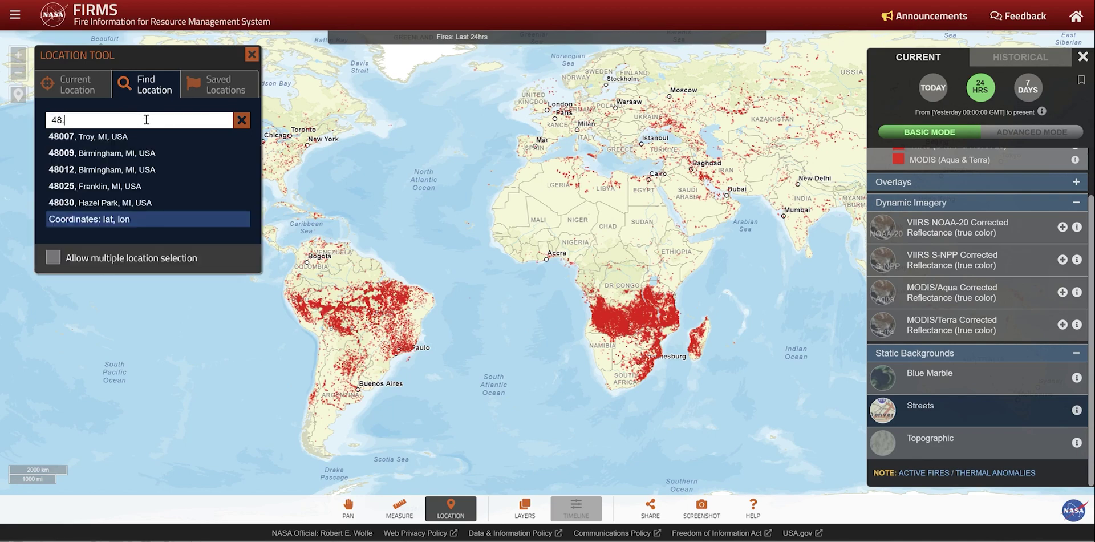
text(00,37)
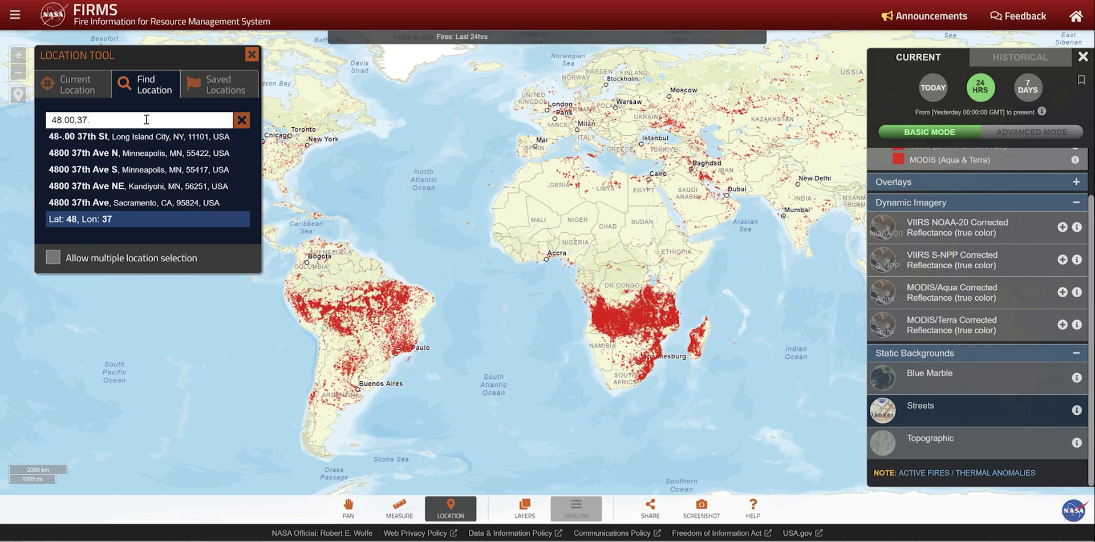
text(.81)
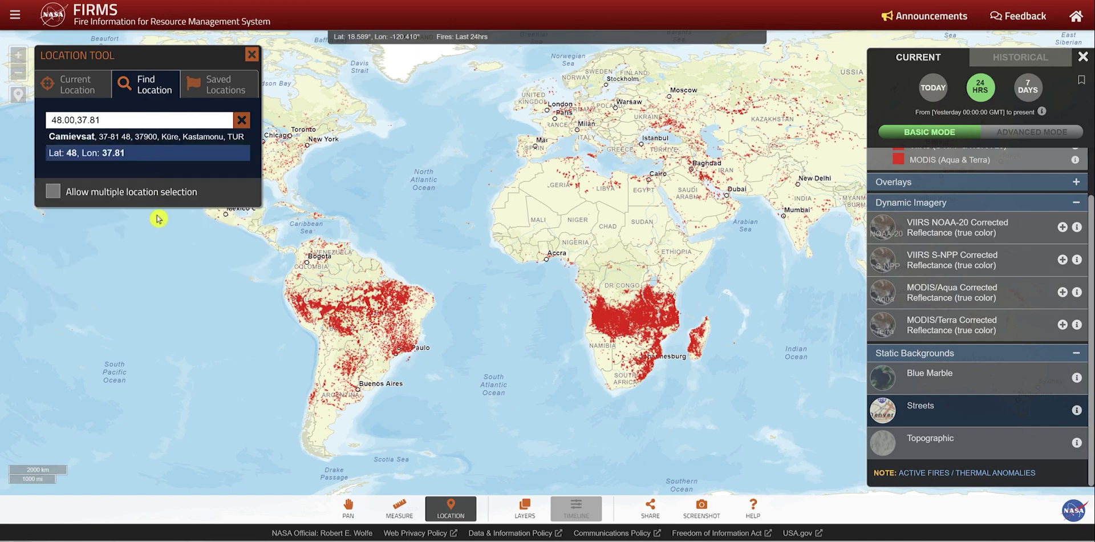
click(152, 164)
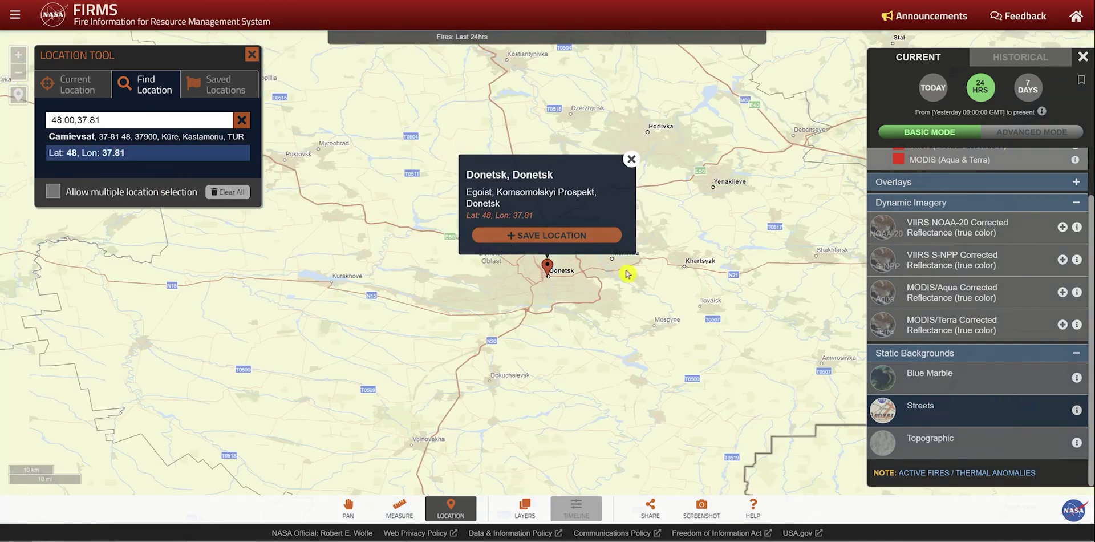
click(631, 159)
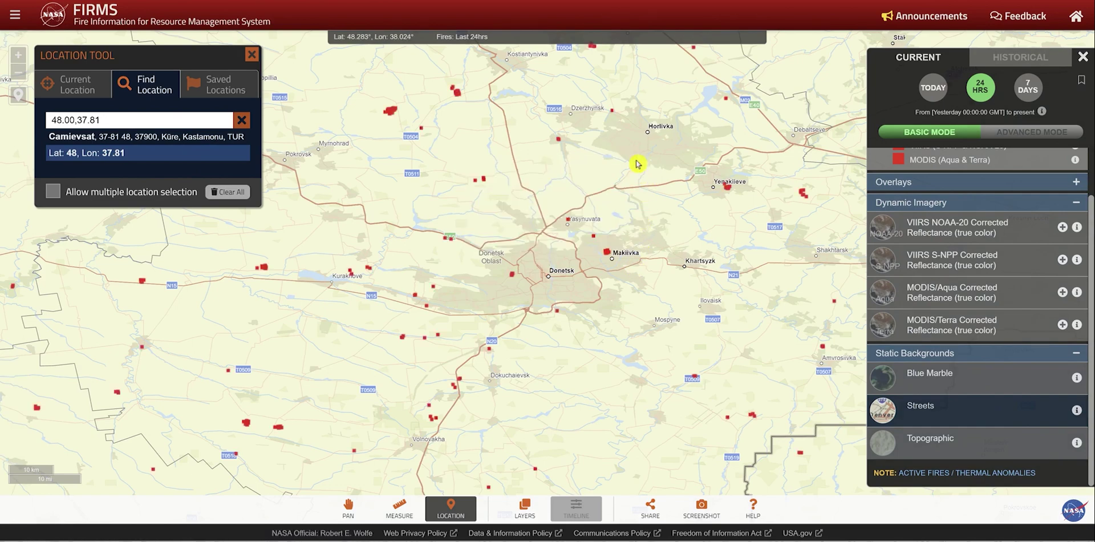
- Close the Location Tool and switch to the historical WEEK view ending Sep 03 2022
click(251, 54)
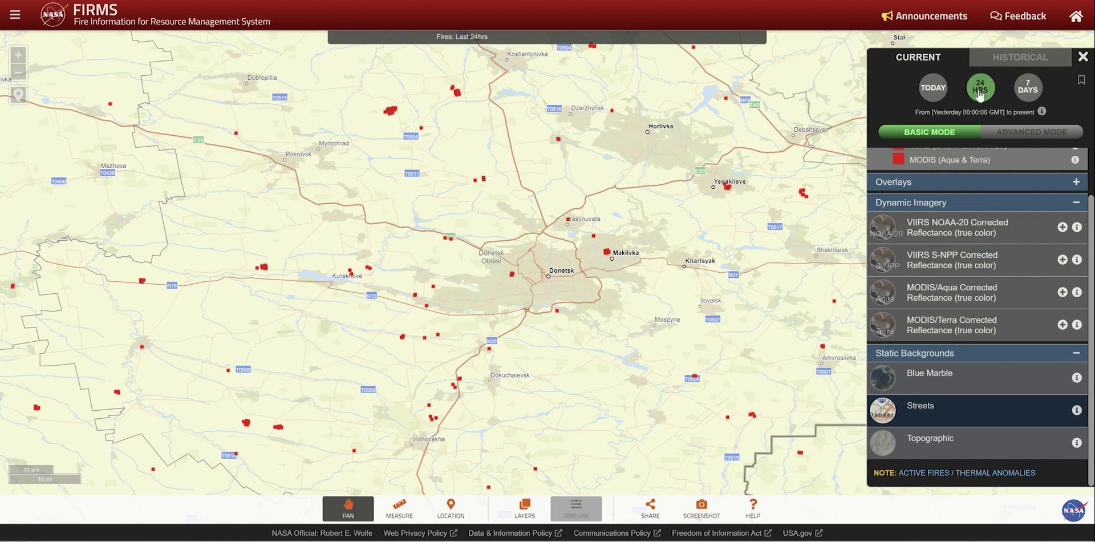
click(934, 91)
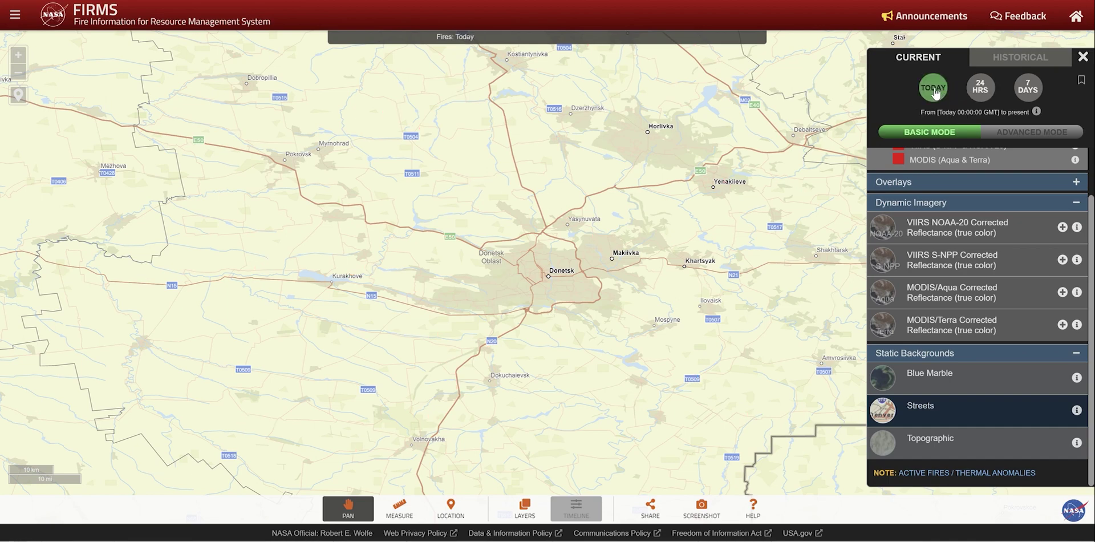
click(1044, 93)
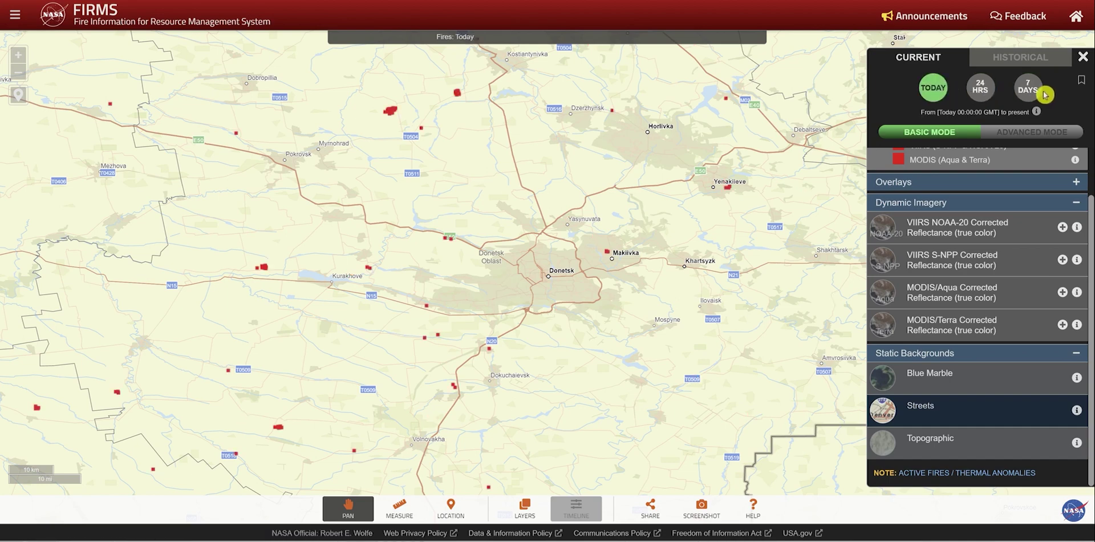
click(1034, 94)
click(1034, 94)
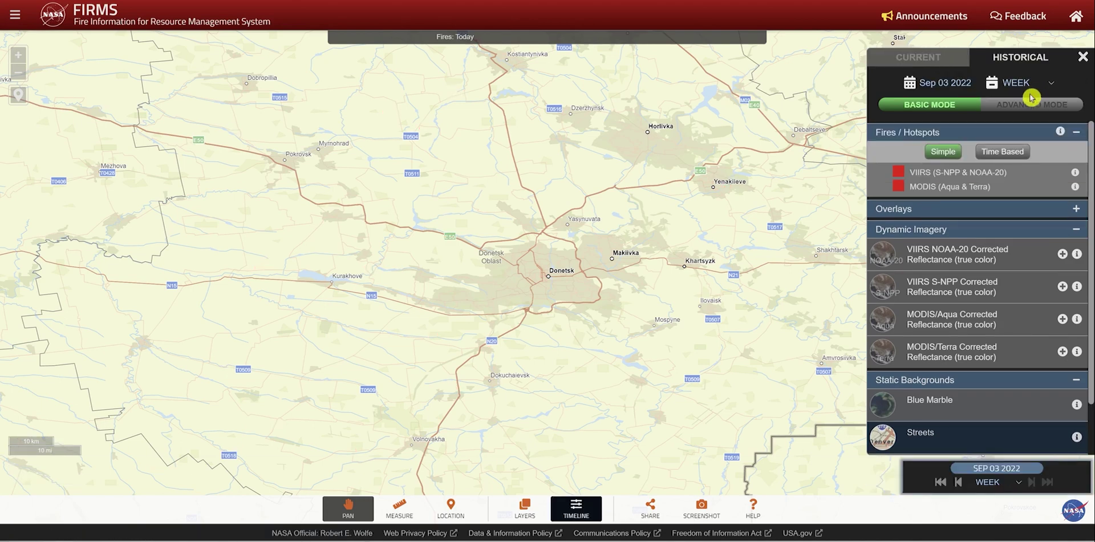
- Show the timeline, keep Sep 03 2022 as end date, and set the period to 2 WEEKS
click(991, 124)
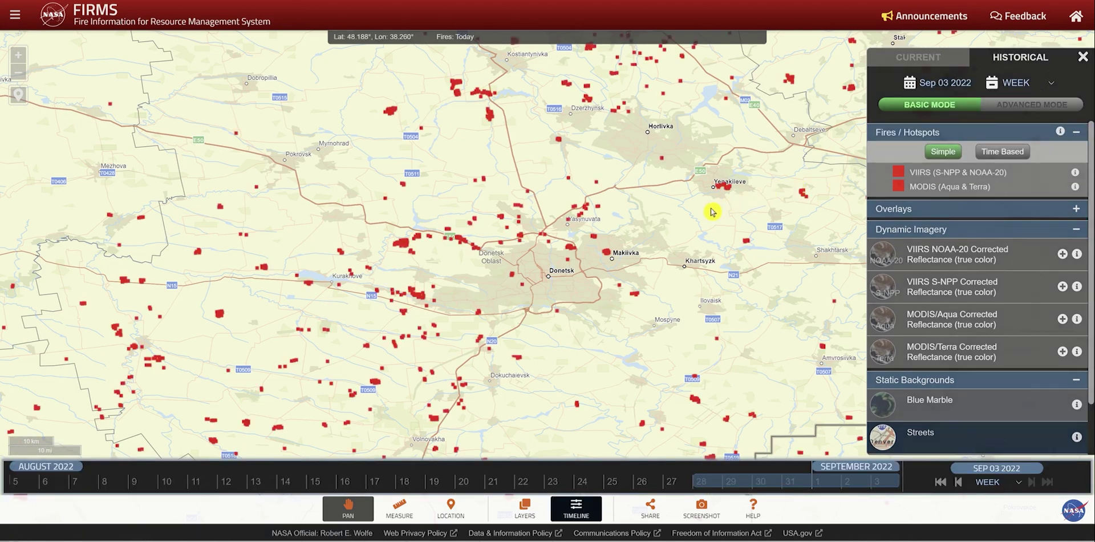
click(945, 86)
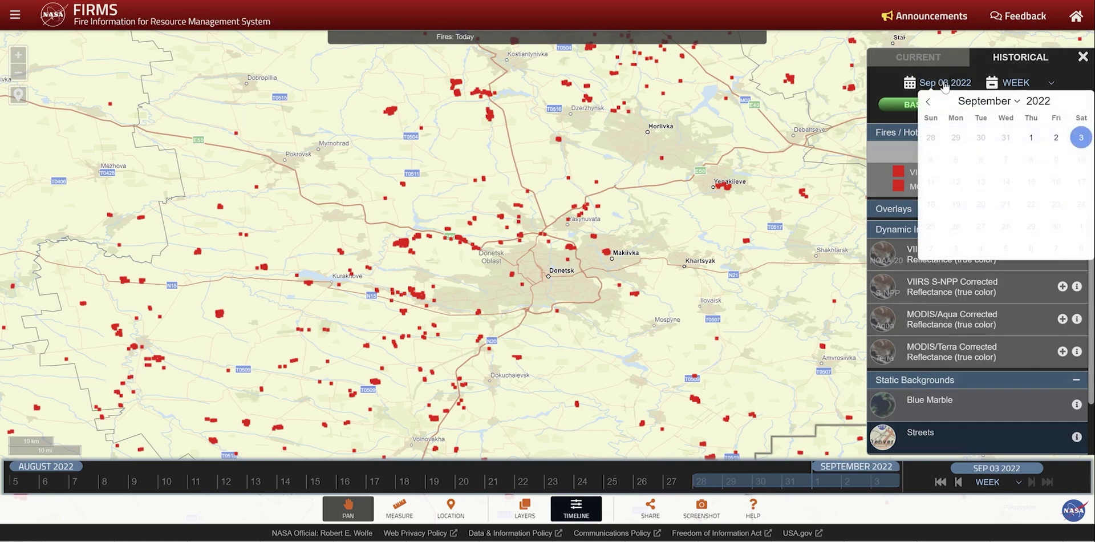
click(1082, 140)
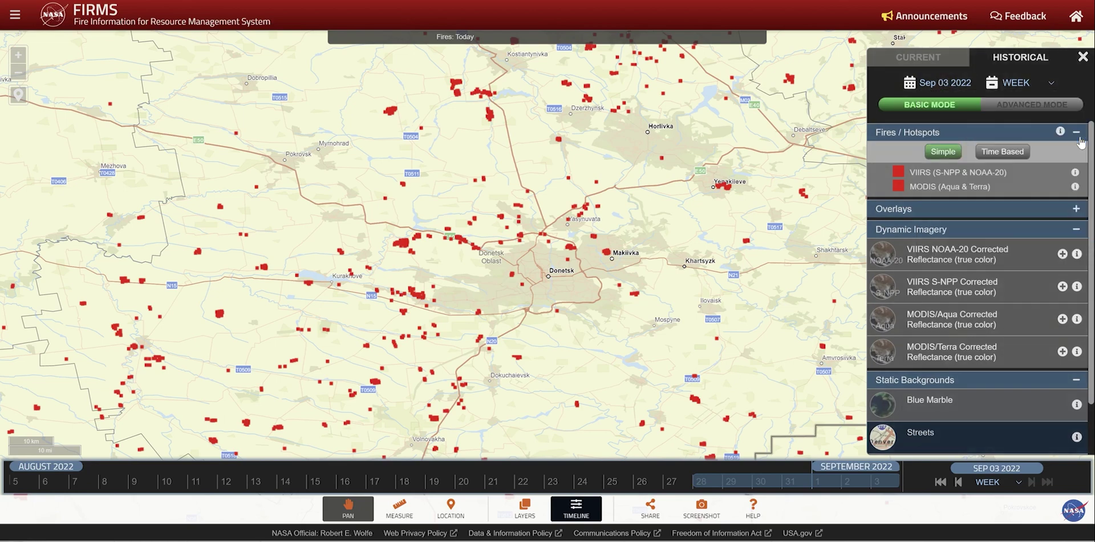
click(1053, 84)
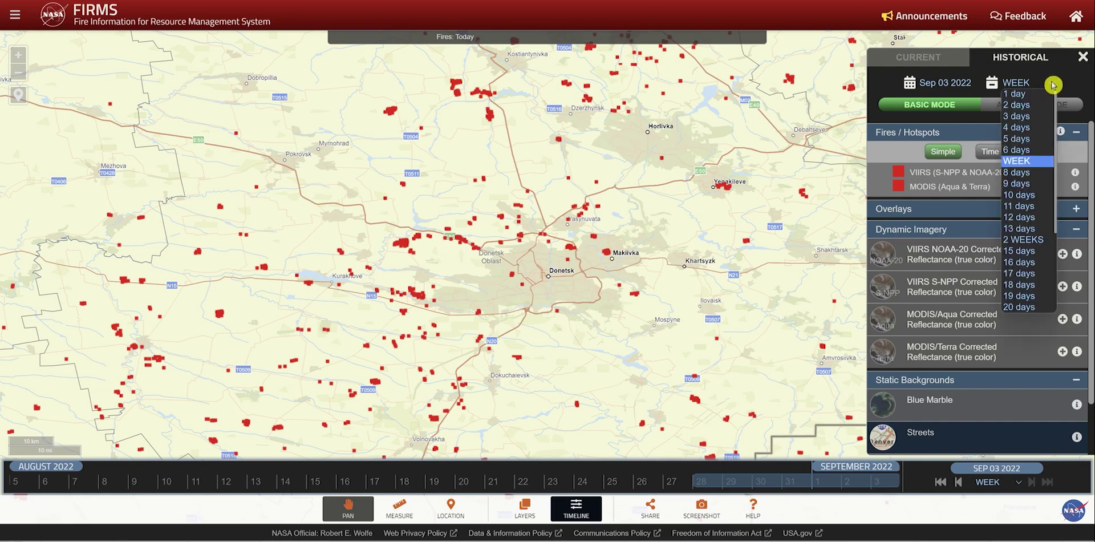
click(1026, 242)
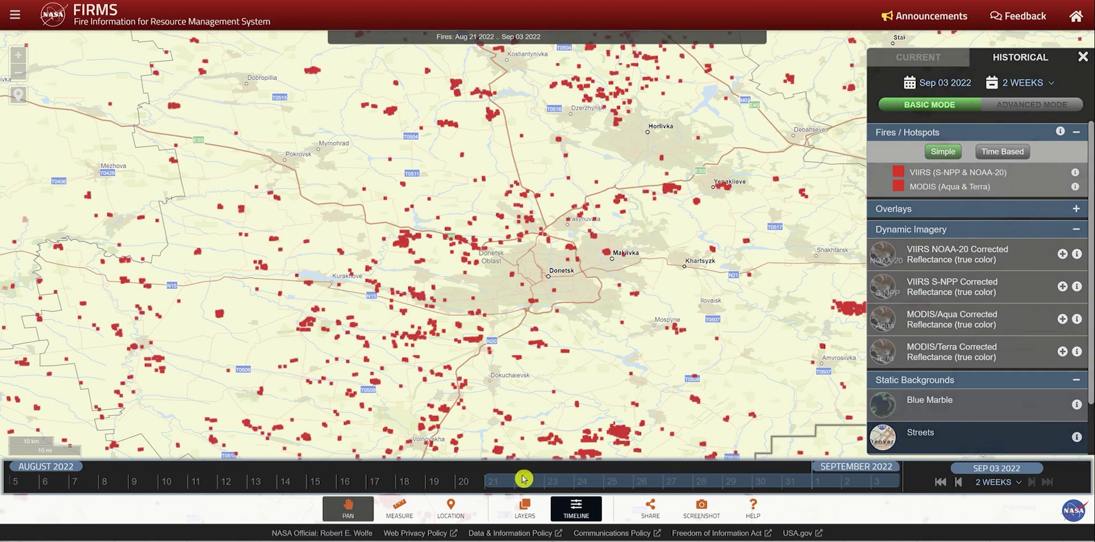
- Drag the timeline window to 11 days, Aug 24 to Sep 03 2022
drag(701, 482, 433, 479)
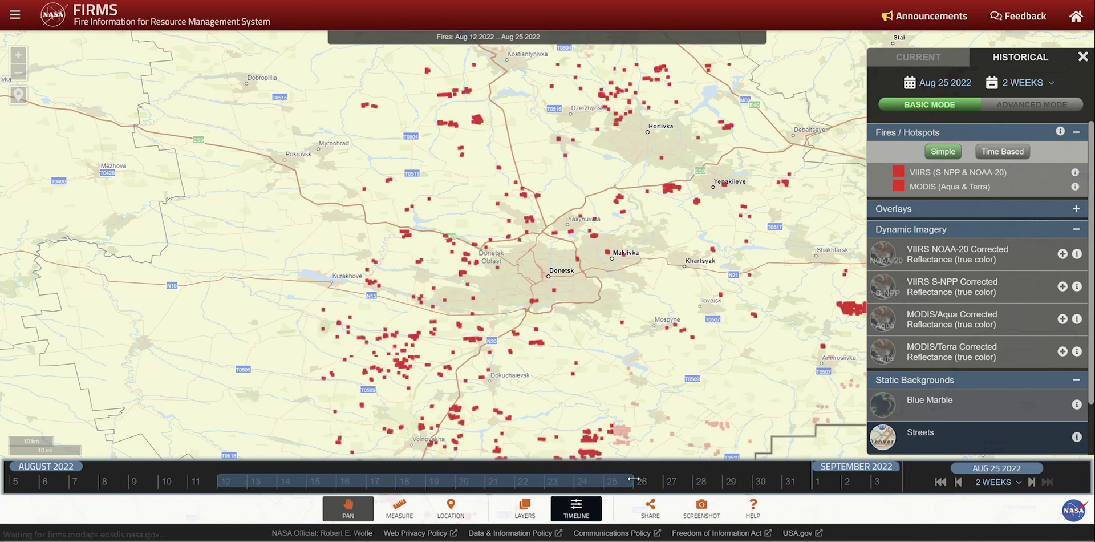
drag(633, 479, 562, 478)
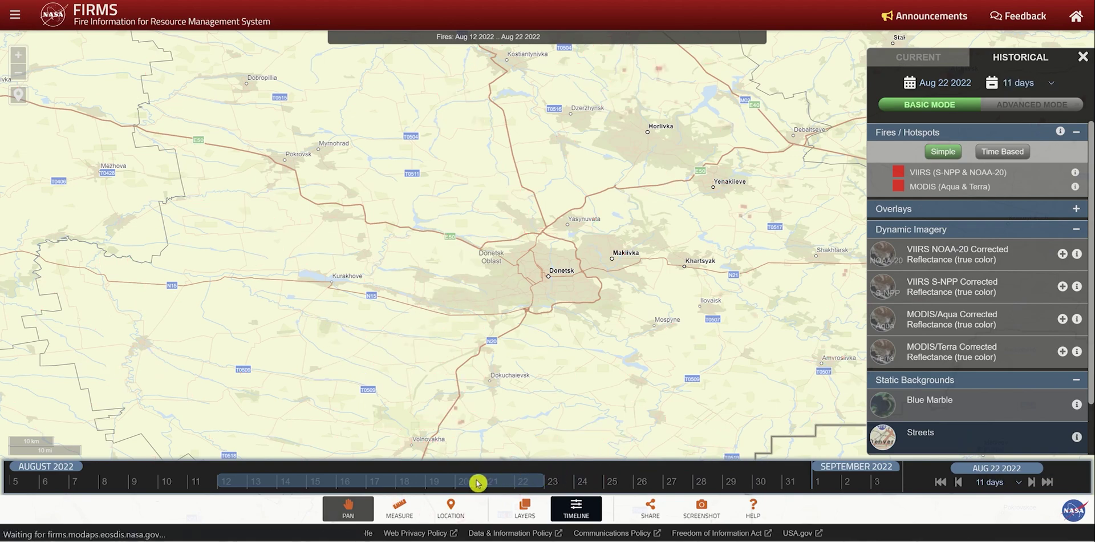
click(751, 479)
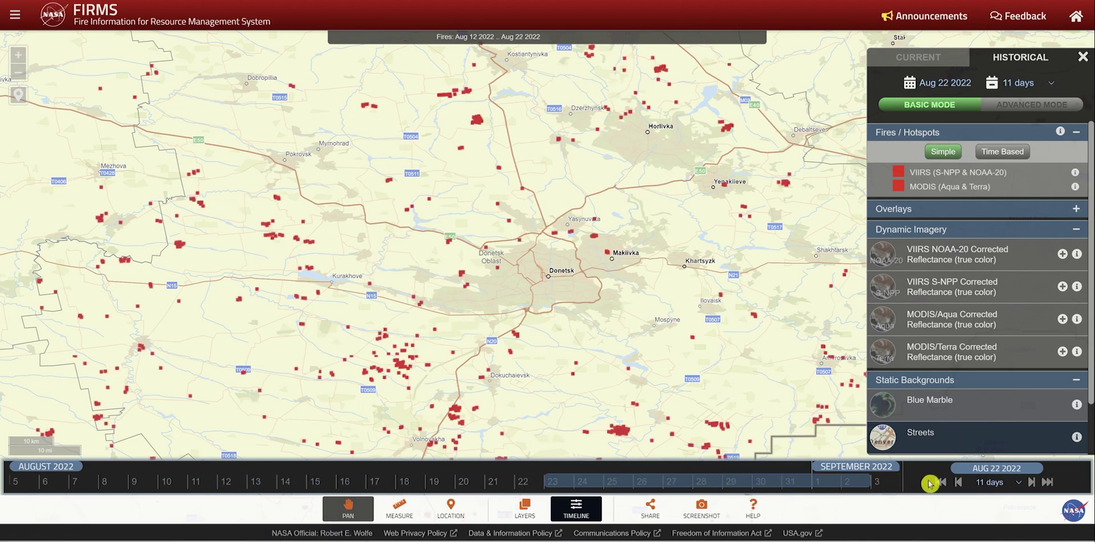
- Extend the fire period to 31 days, Aug 04 to Sep 03 2022
click(1008, 482)
scroll(997, 451, down, 4)
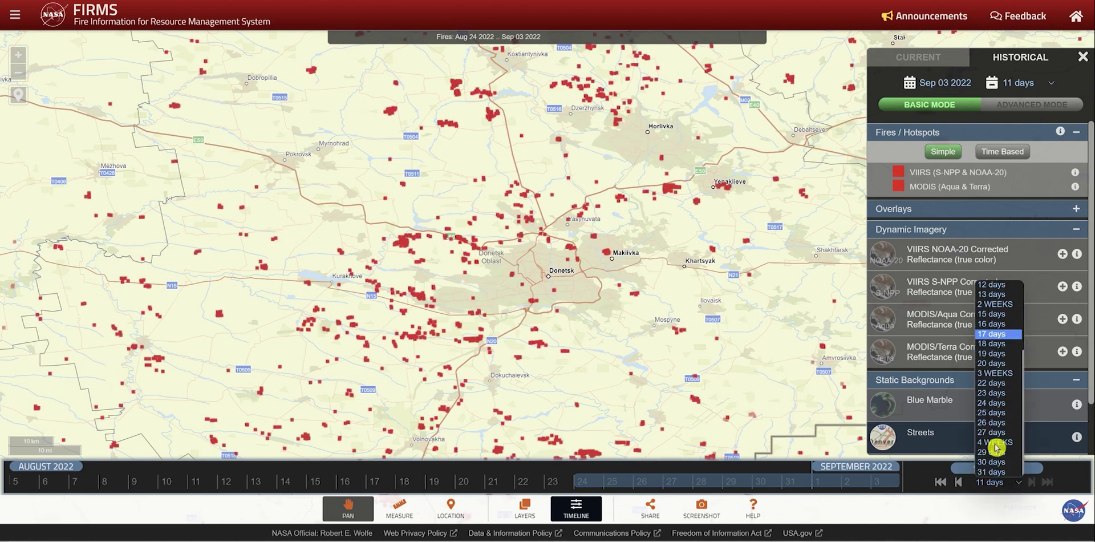
click(996, 474)
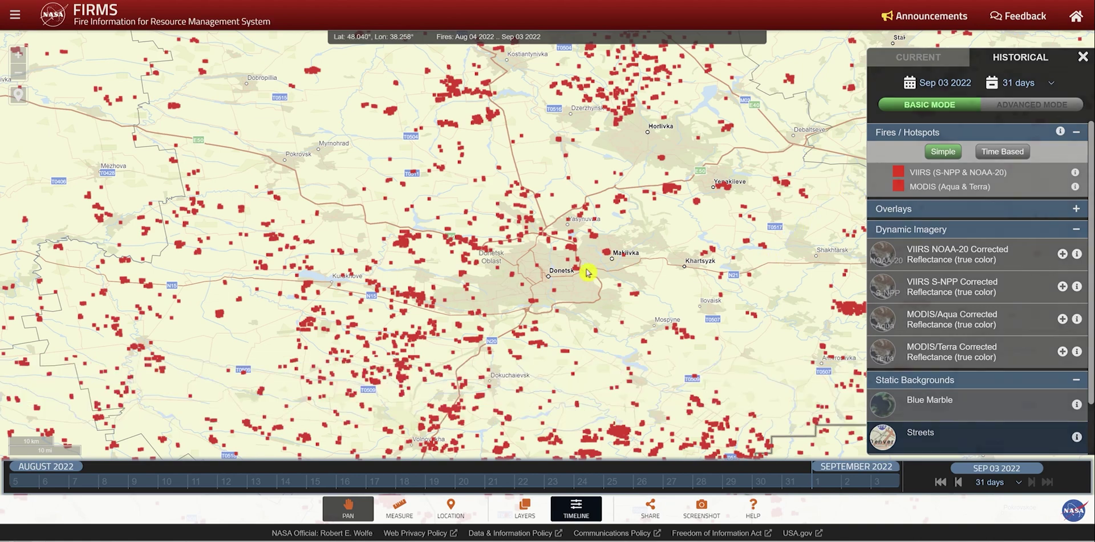
- Pan past Karlivka and zoom out until Donetsk and the hotspots west of it show
scroll(366, 312, up, 1)
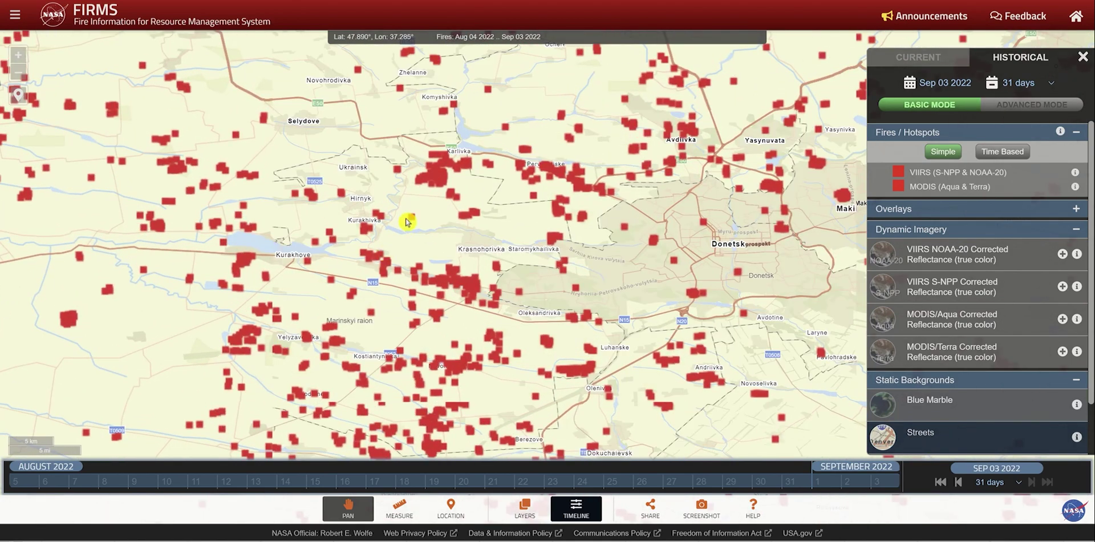
scroll(445, 164, up, 2)
scroll(444, 165, up, 1)
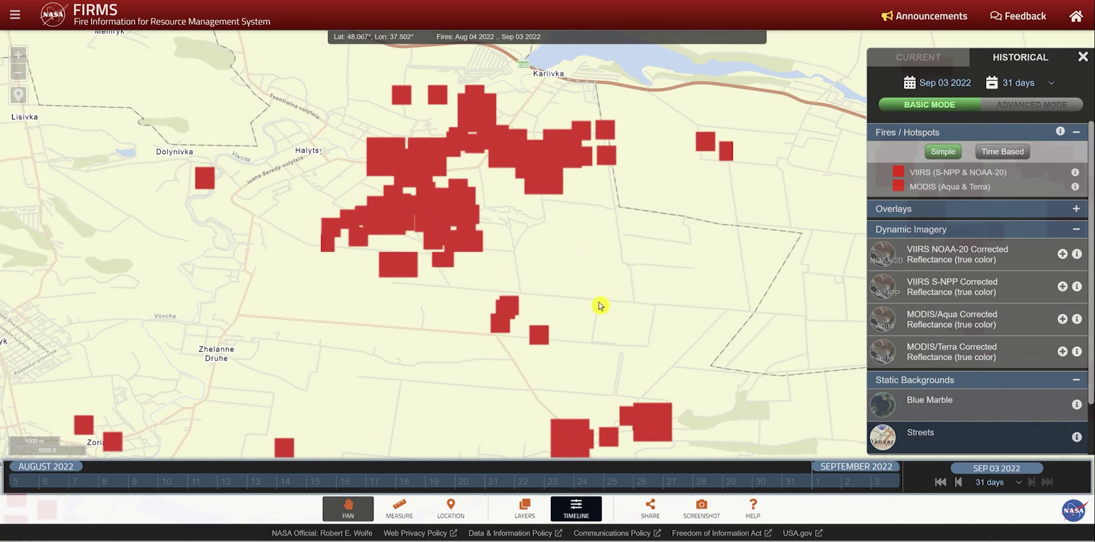
drag(592, 318, 96, 414)
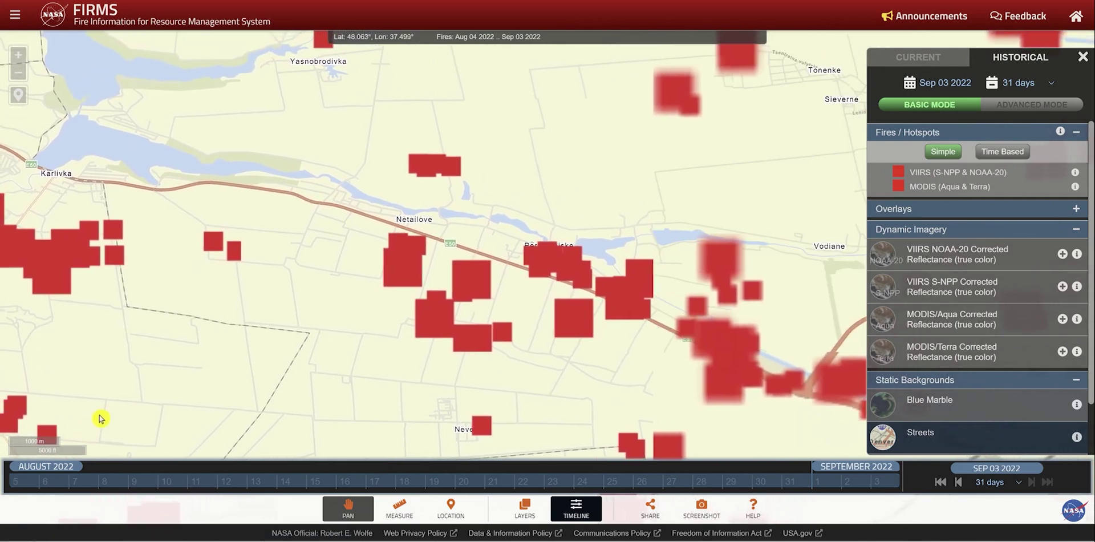
drag(102, 419, 99, 418)
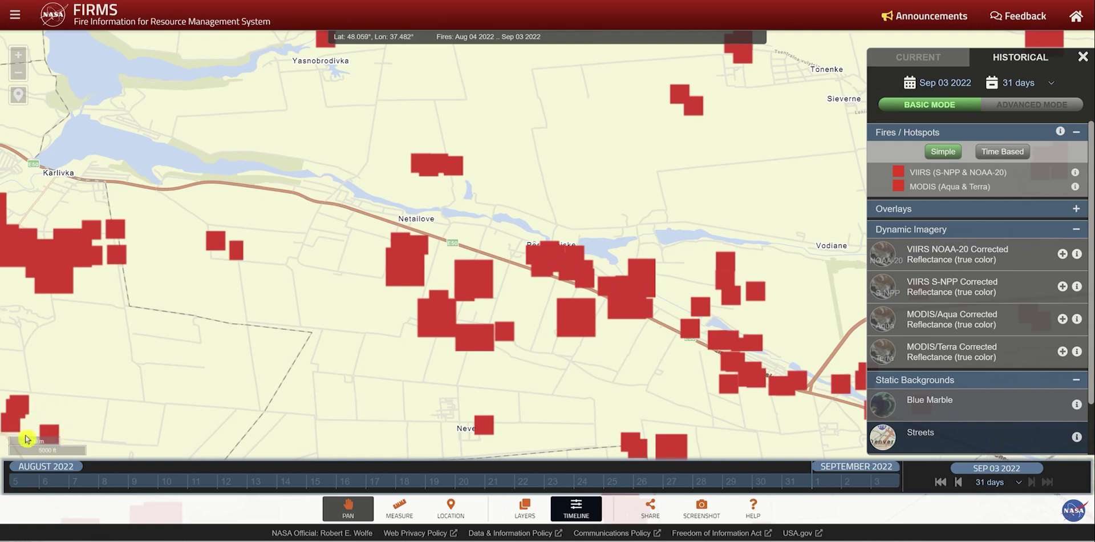
drag(115, 405, 86, 315)
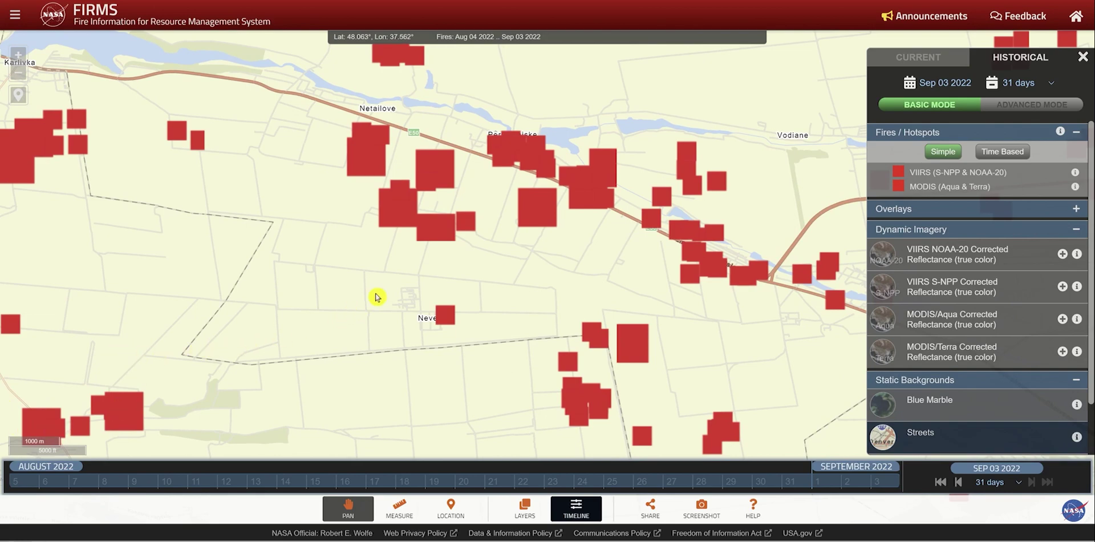
scroll(386, 314, down, 3)
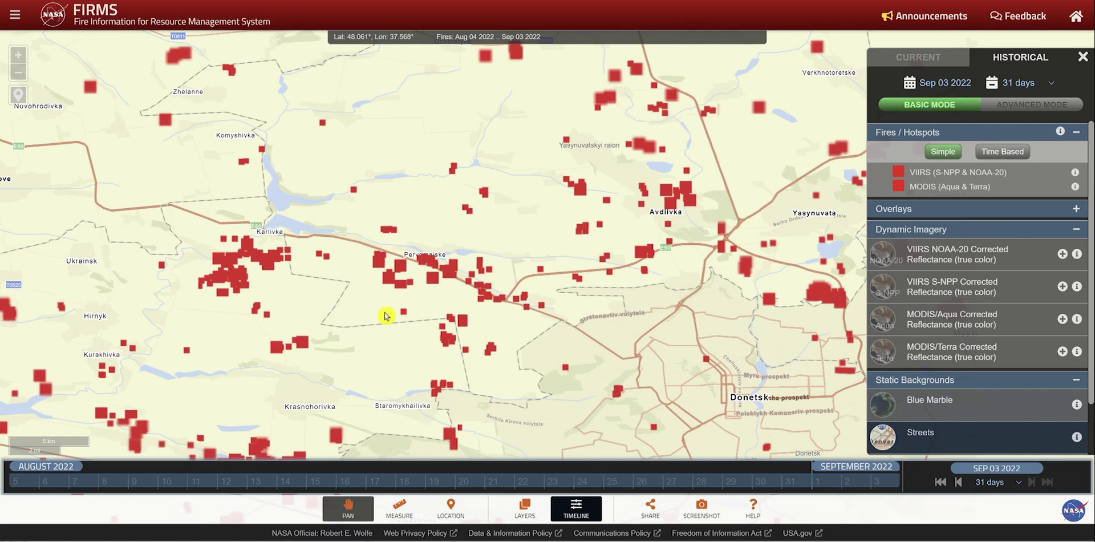
scroll(386, 314, down, 2)
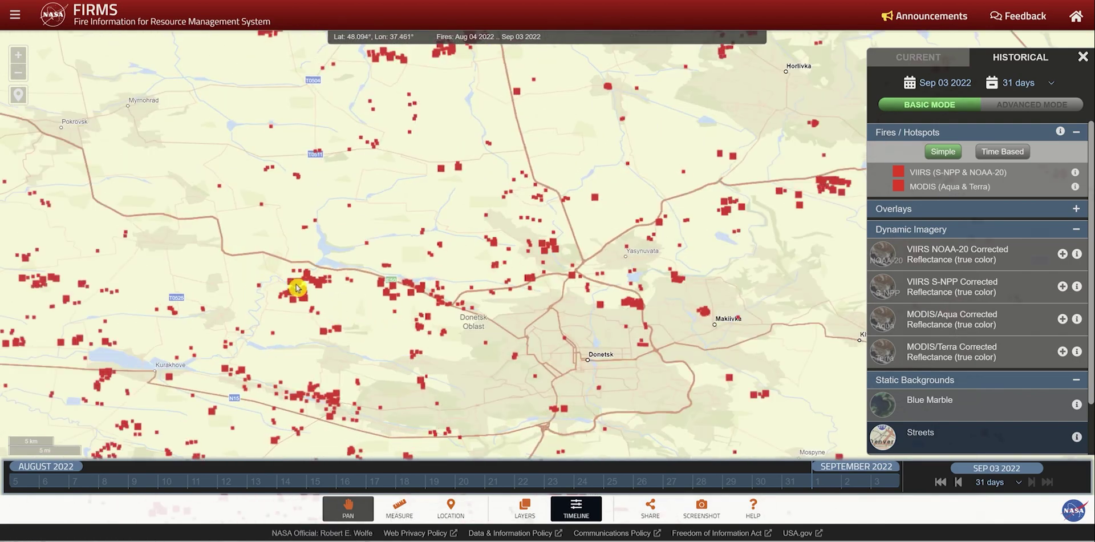
click(297, 287)
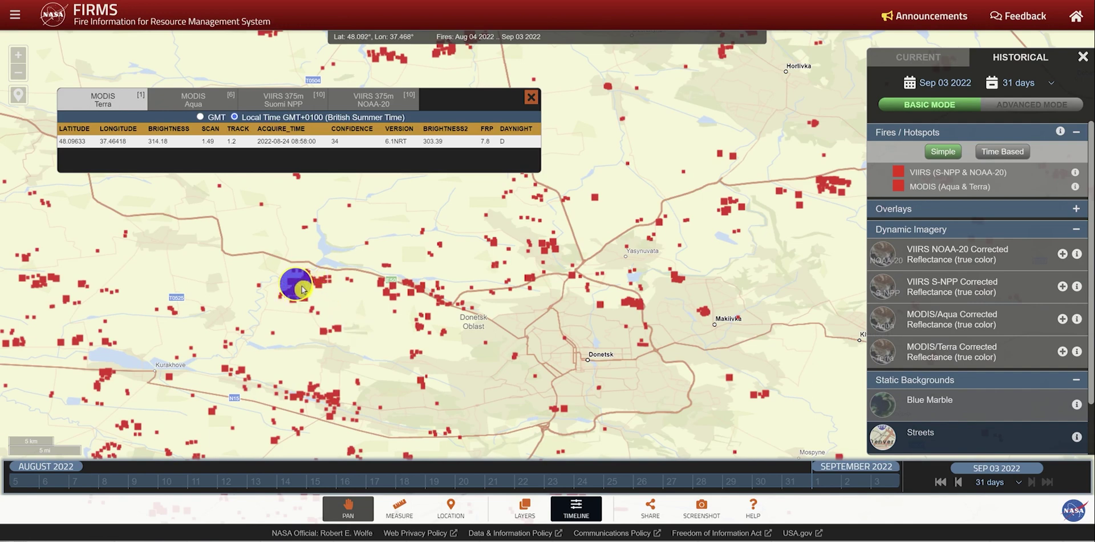
click(306, 101)
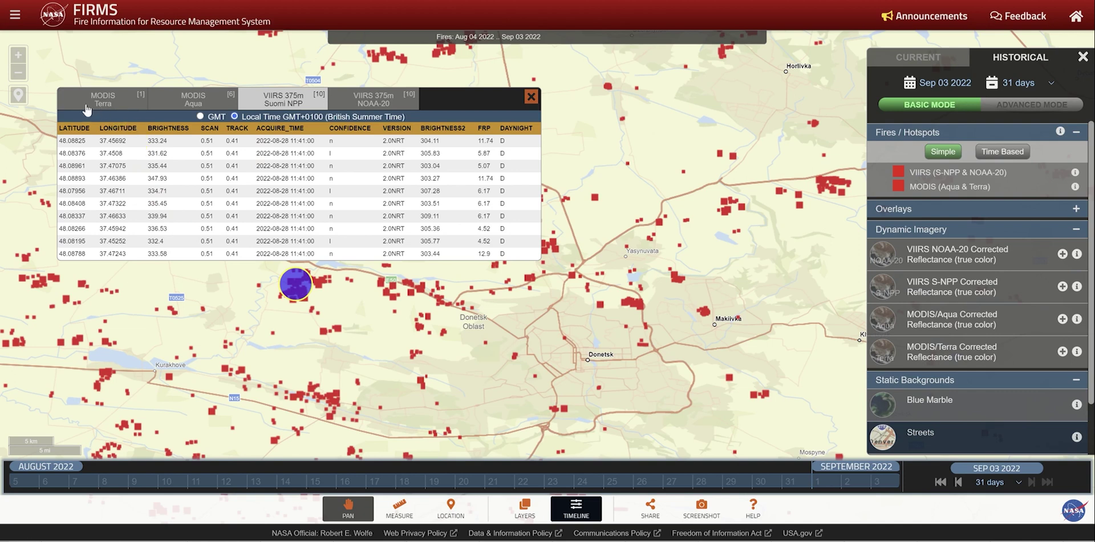
click(62, 125)
click(201, 117)
click(234, 117)
click(228, 107)
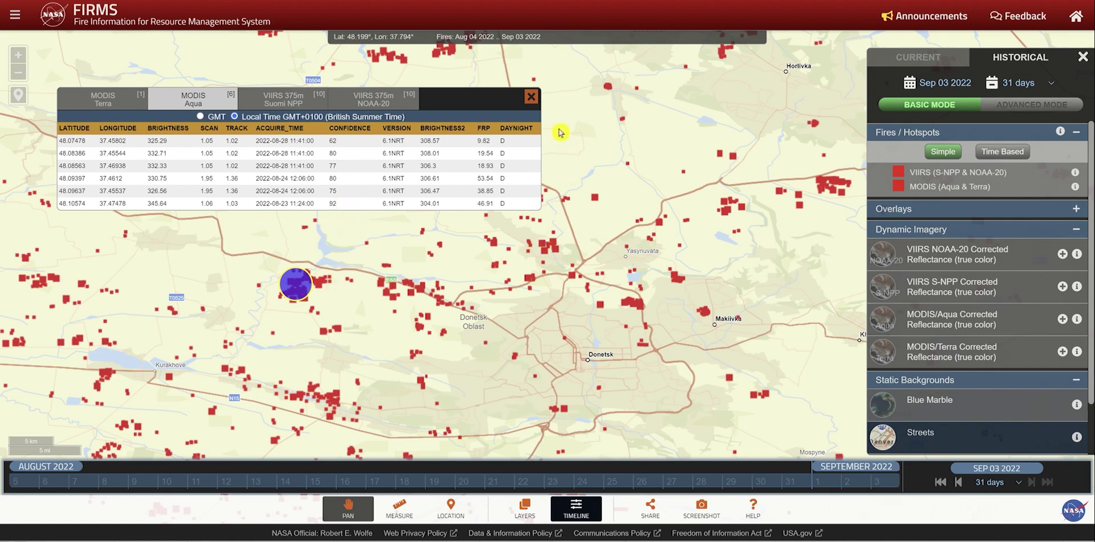
click(538, 102)
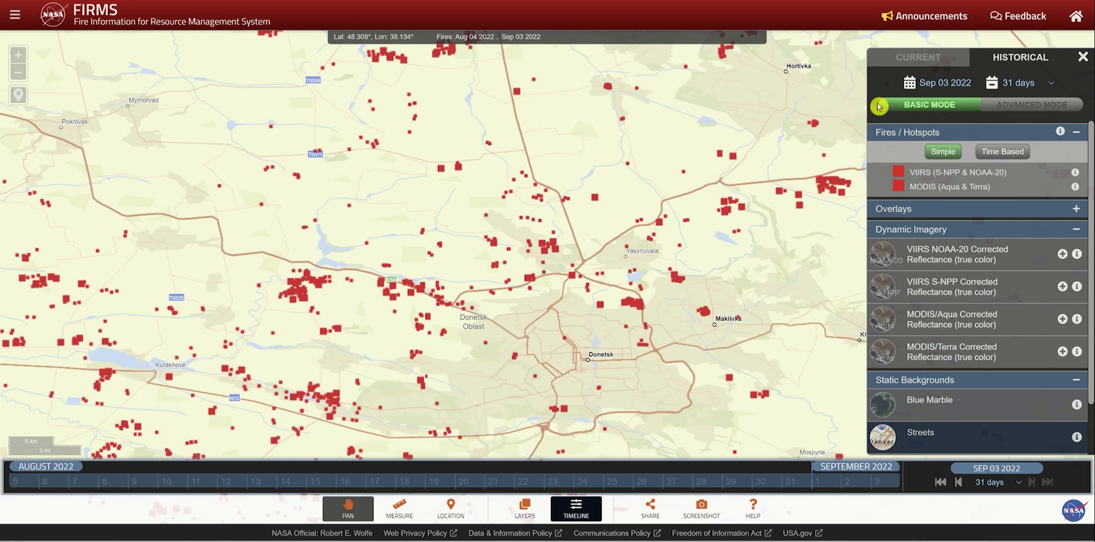
- Switch to Advanced mode and open the VIIRS 375m / NOAA-20 colouring dropdown
click(1012, 109)
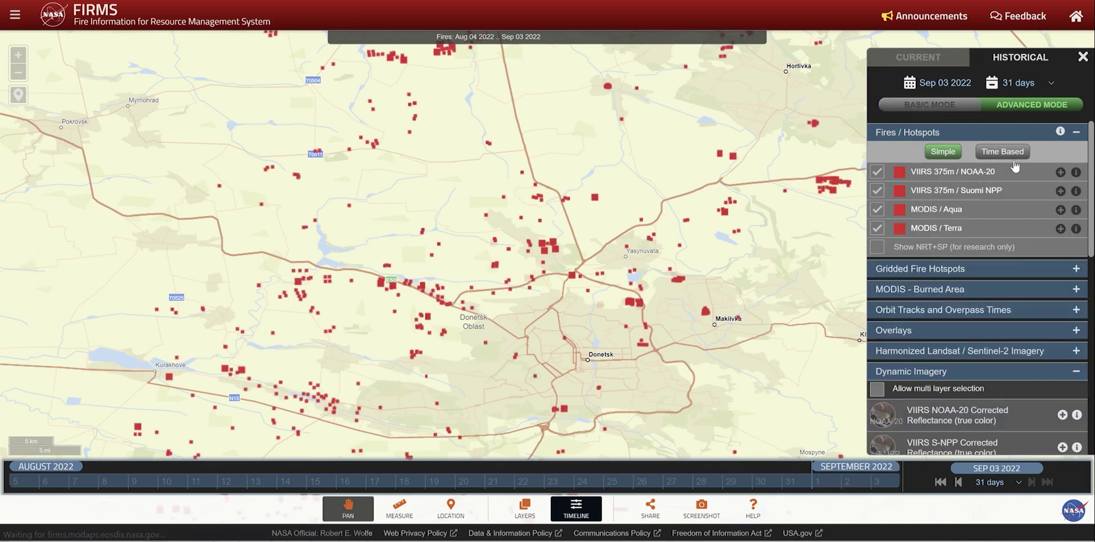
click(1060, 173)
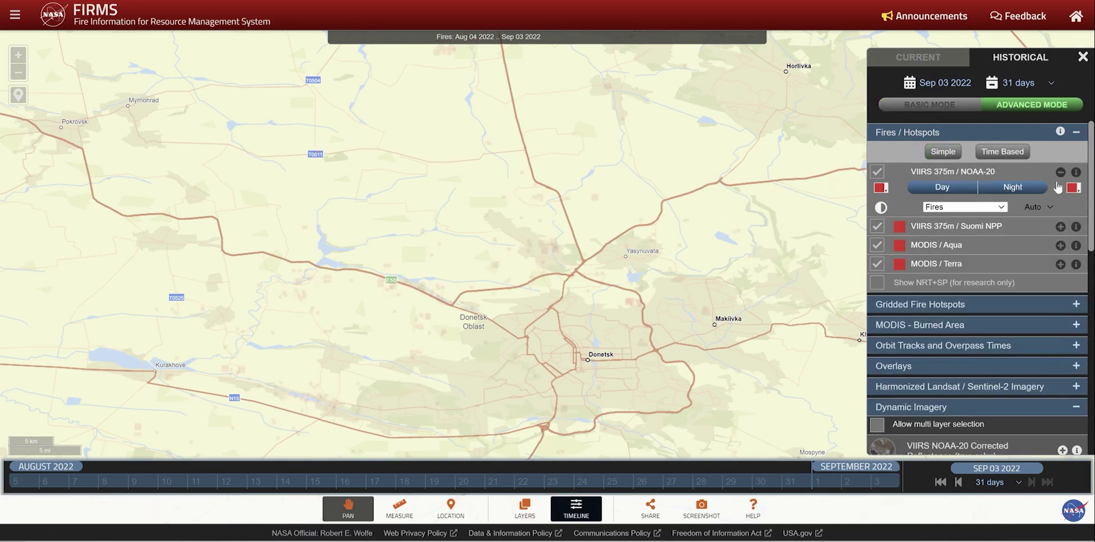
click(1000, 212)
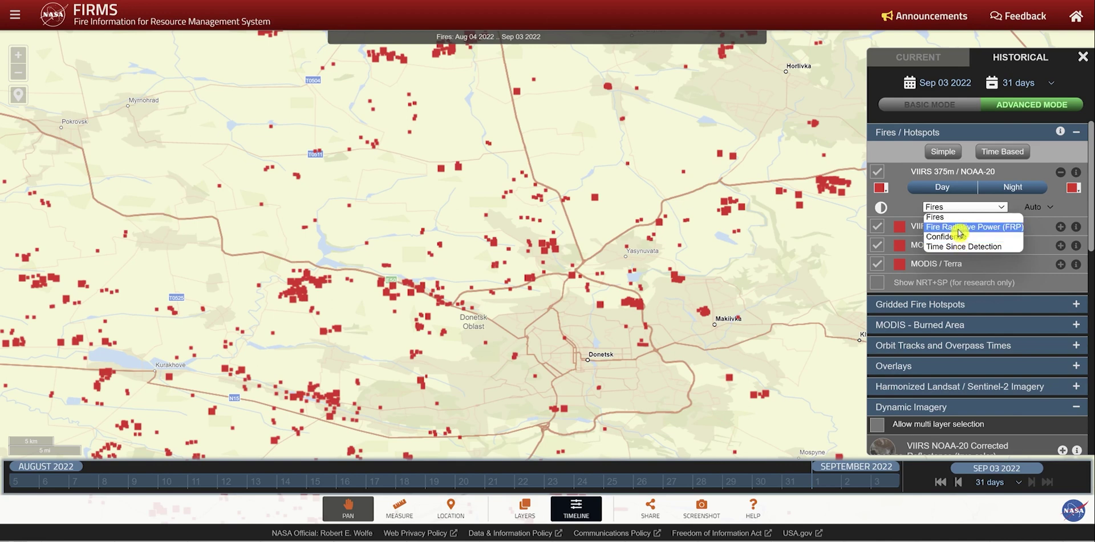
- Change the NOAA-20, Suomi NPP and MODIS/Aqua hotspot styles from Fires to Fire Radiative Power
click(960, 228)
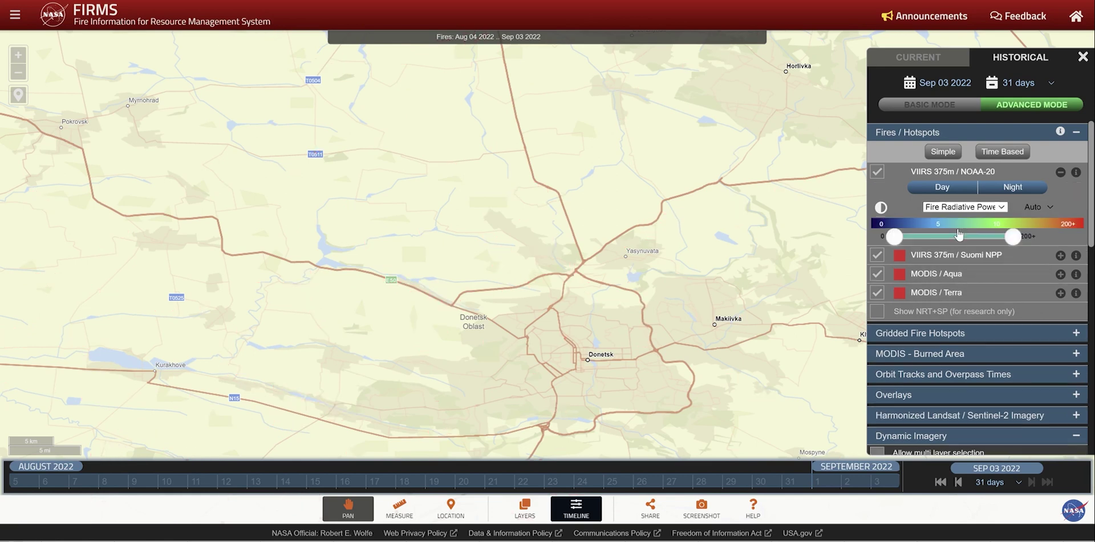
click(1061, 256)
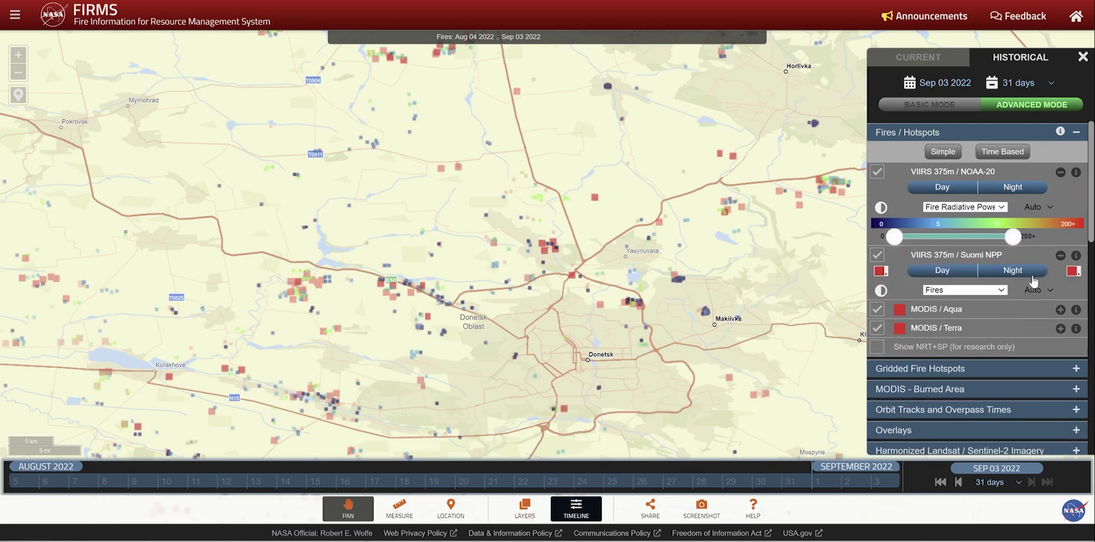
click(1004, 290)
click(1000, 308)
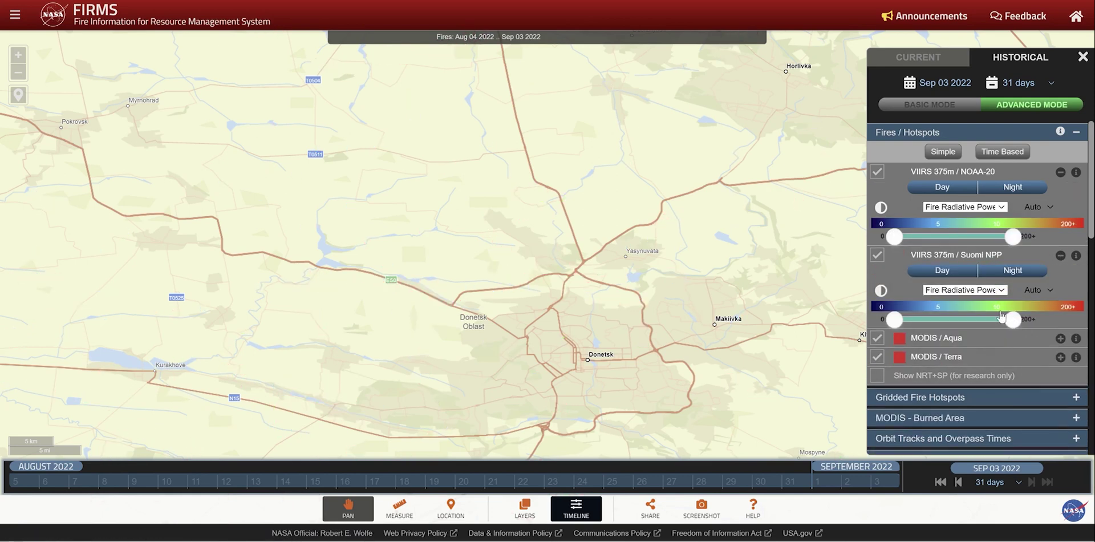
click(1061, 338)
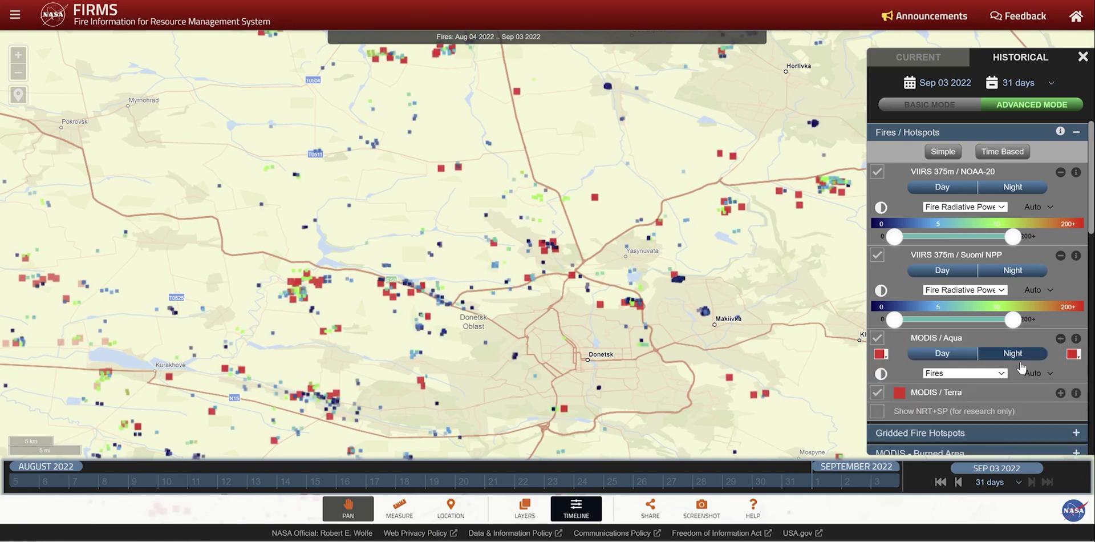
click(1002, 373)
click(997, 393)
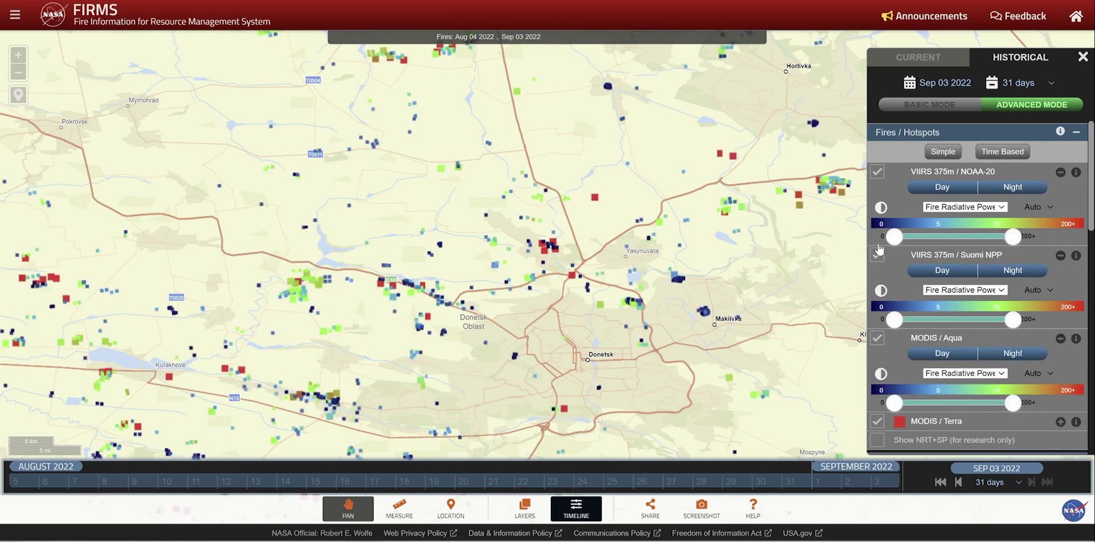
- Set FRP minimums to about 155, 151 and 149 for NOAA-20, Suomi NPP, MODIS Aqua; centre Donetsk
drag(889, 243, 983, 237)
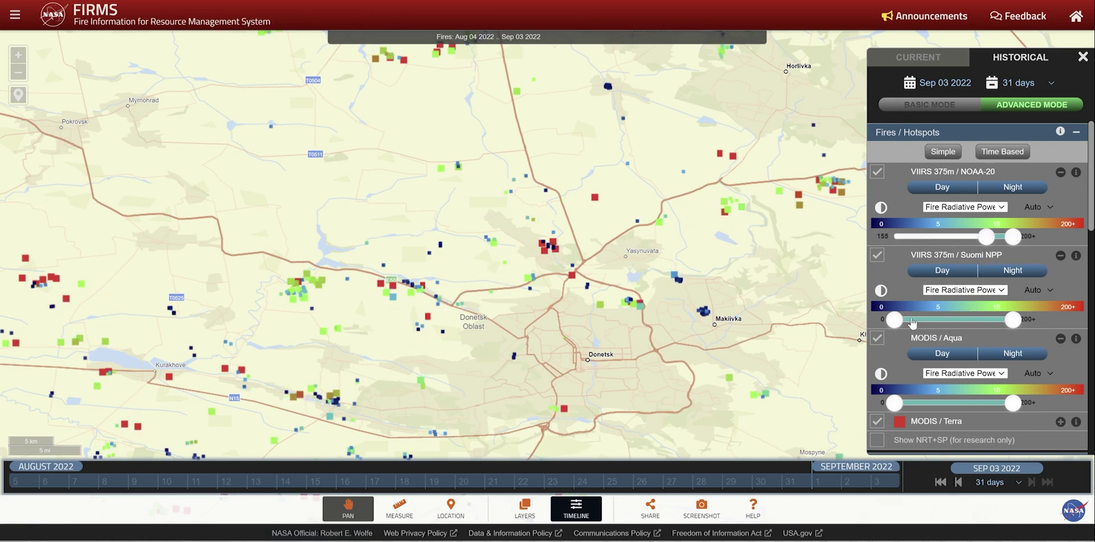
drag(897, 321, 985, 319)
drag(895, 402, 981, 404)
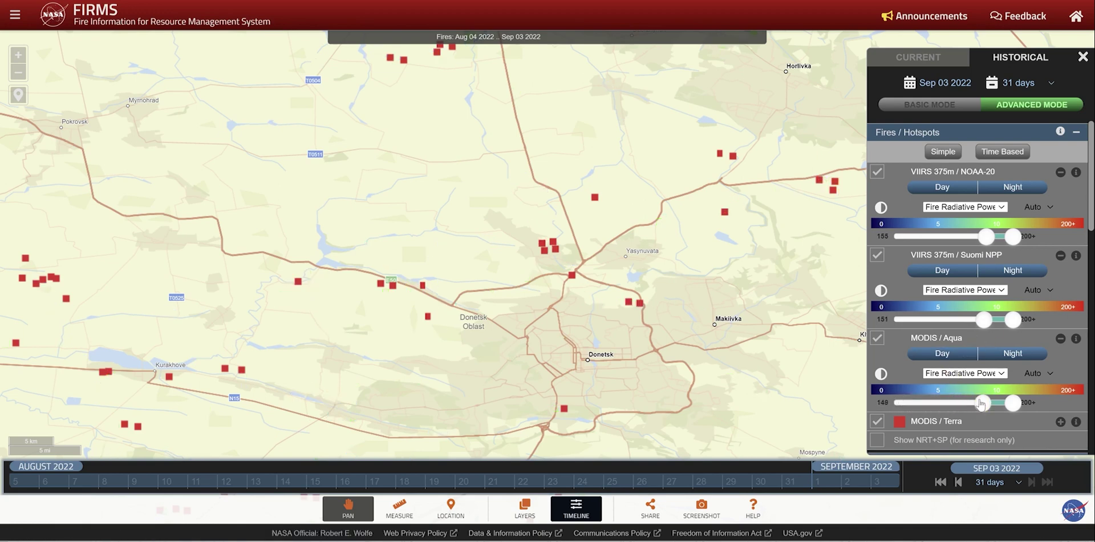
scroll(724, 300, down, 1)
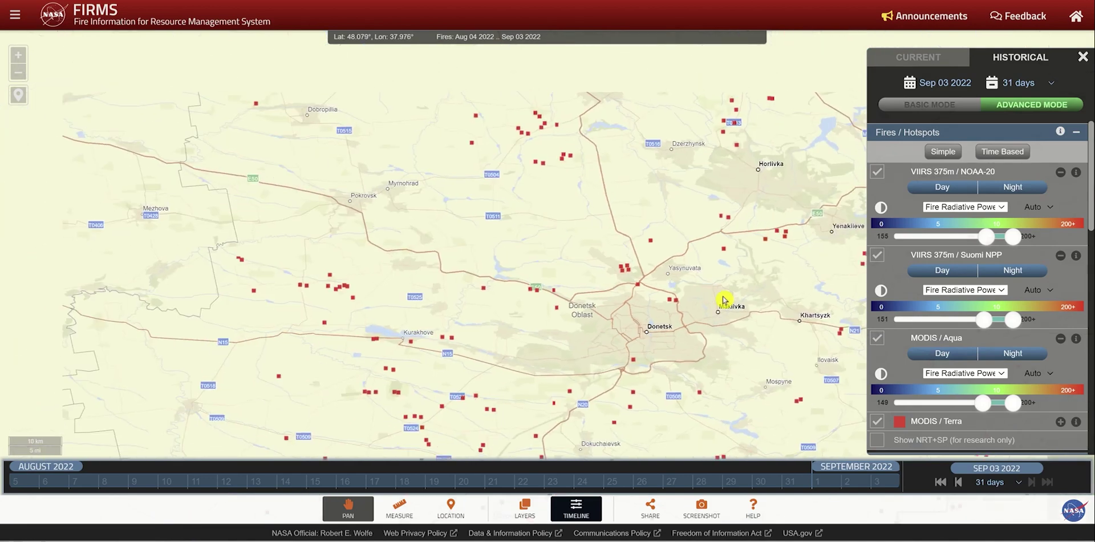
drag(693, 284, 598, 264)
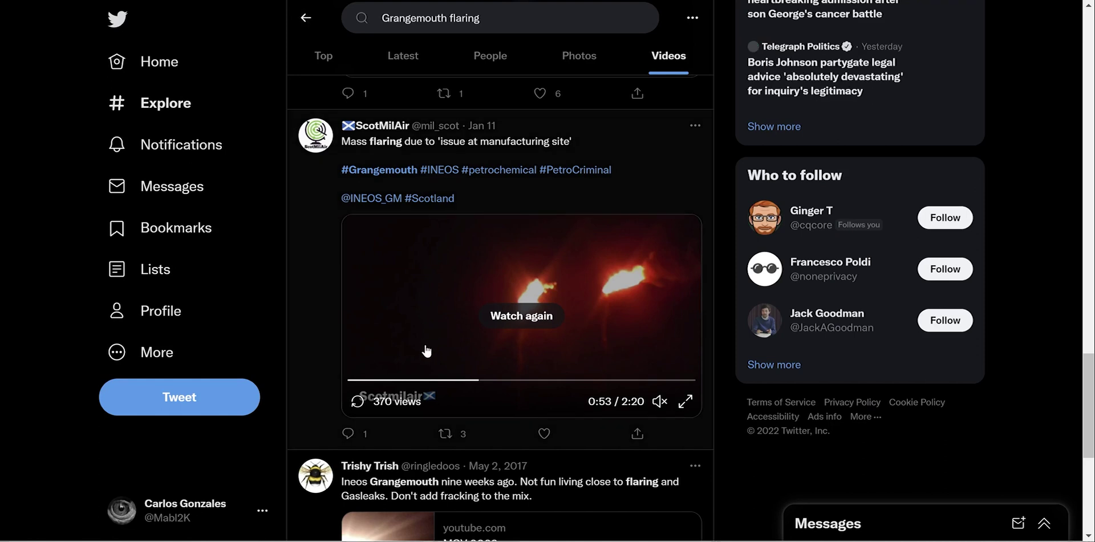
- Replay the Grangemouth flaring video, then play the Marmaris fire video and pause it at 0:17
click(461, 354)
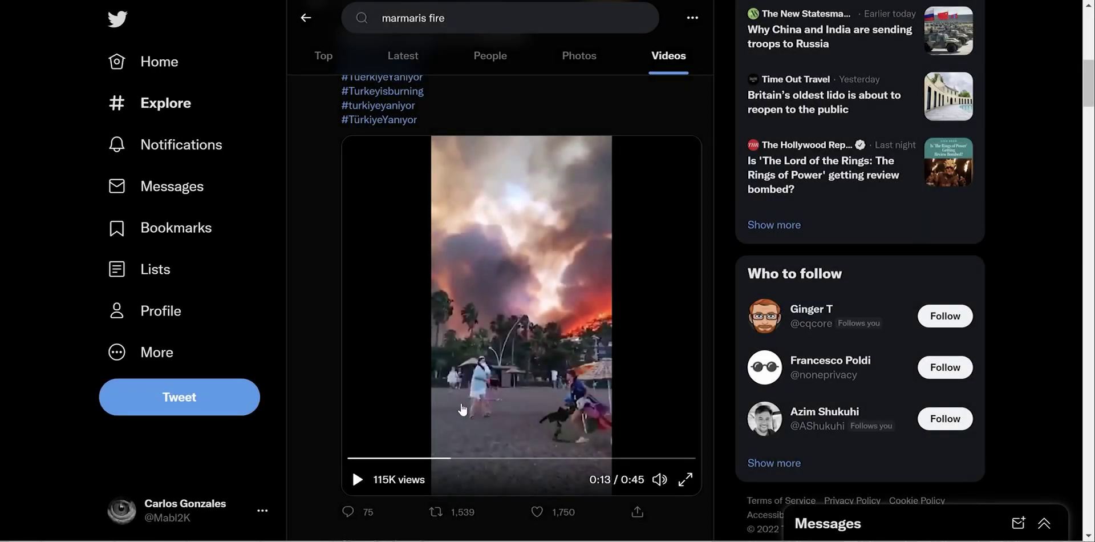
click(448, 412)
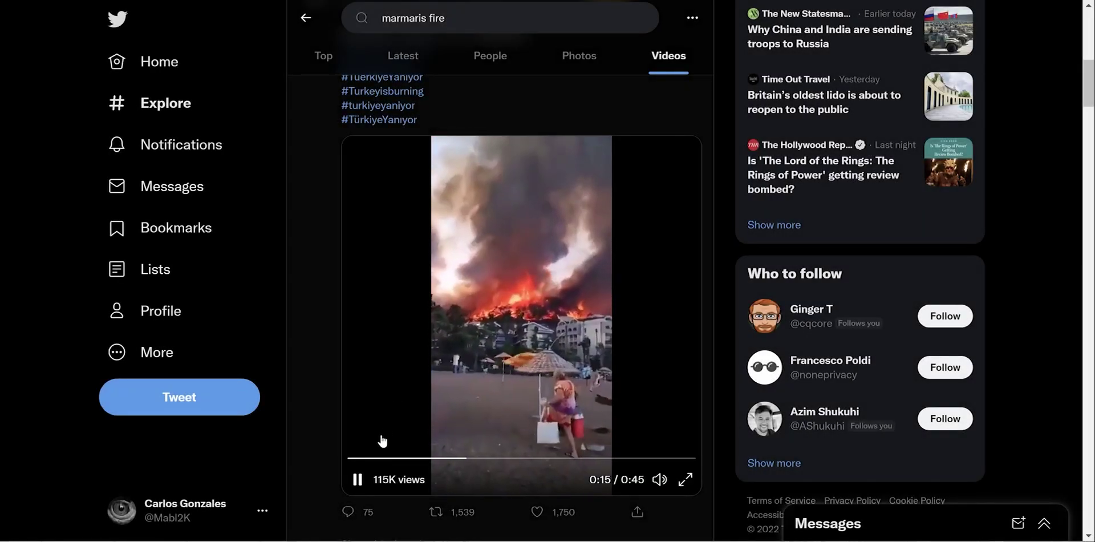
click(358, 481)
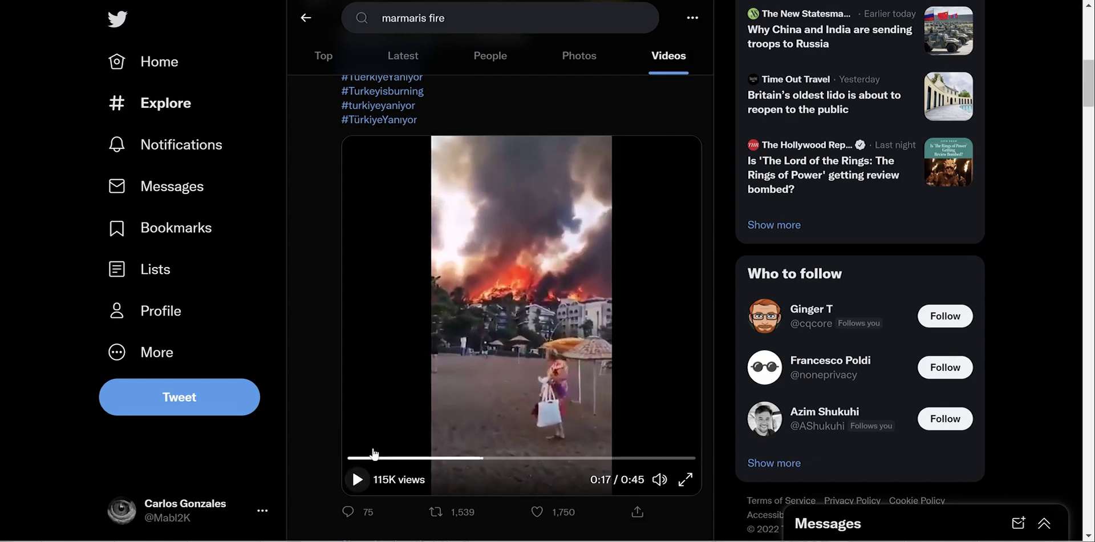